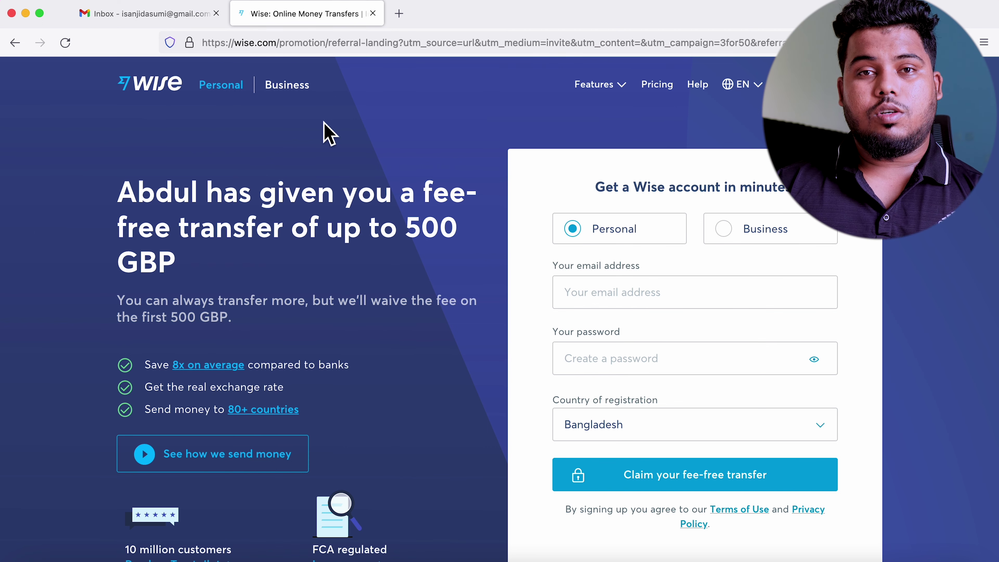
# - Paste the email address and enter an account password in the sign-up form
pyautogui.moveTo(118, 192); pyautogui.dragTo(205, 200)
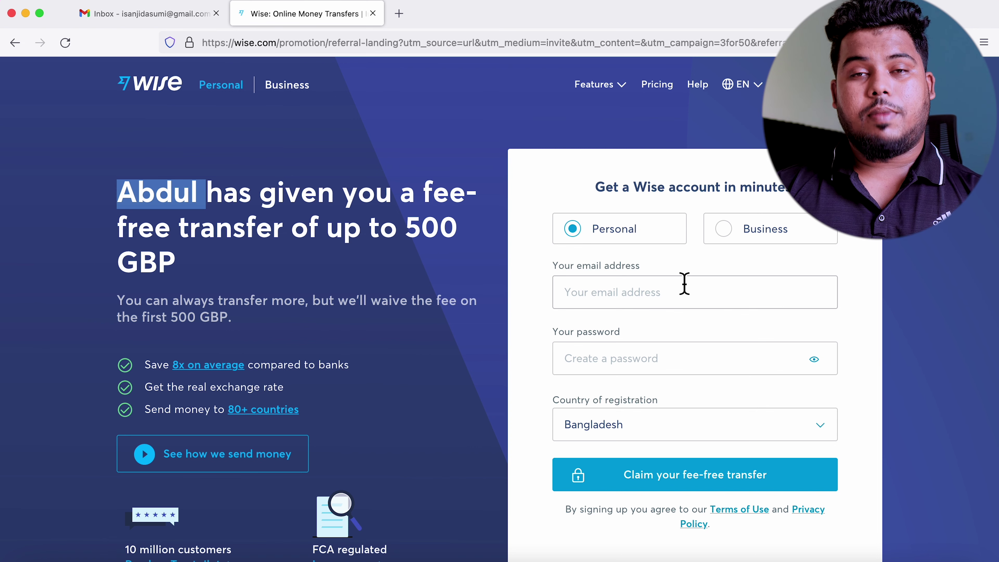
pyautogui.click(599, 300)
pyautogui.press('super+v')
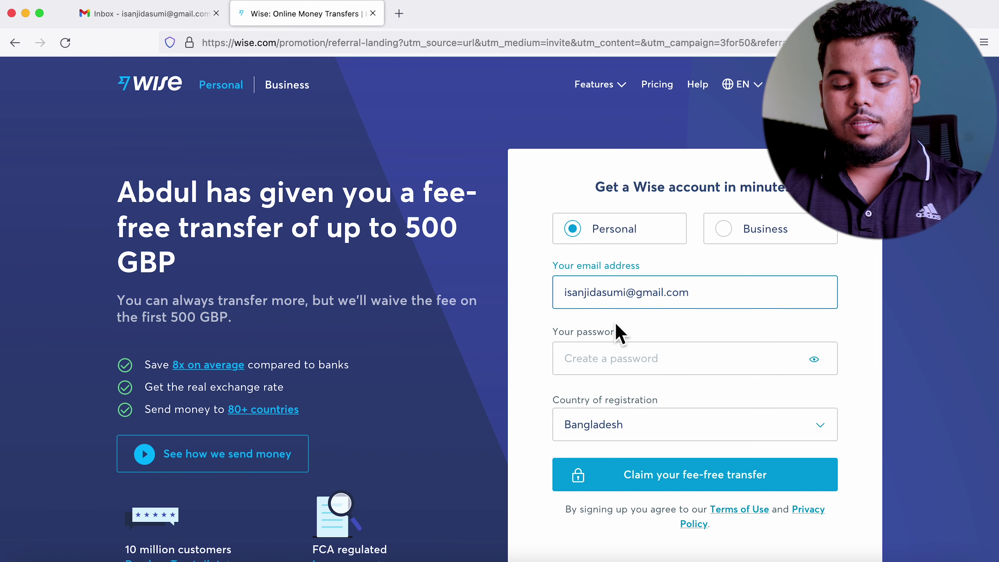
pyautogui.click(593, 364)
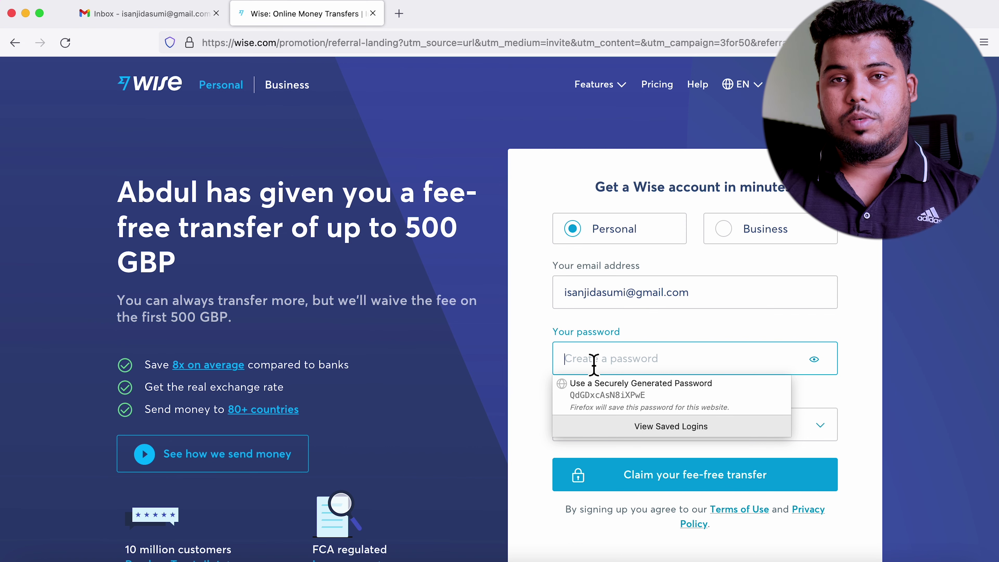
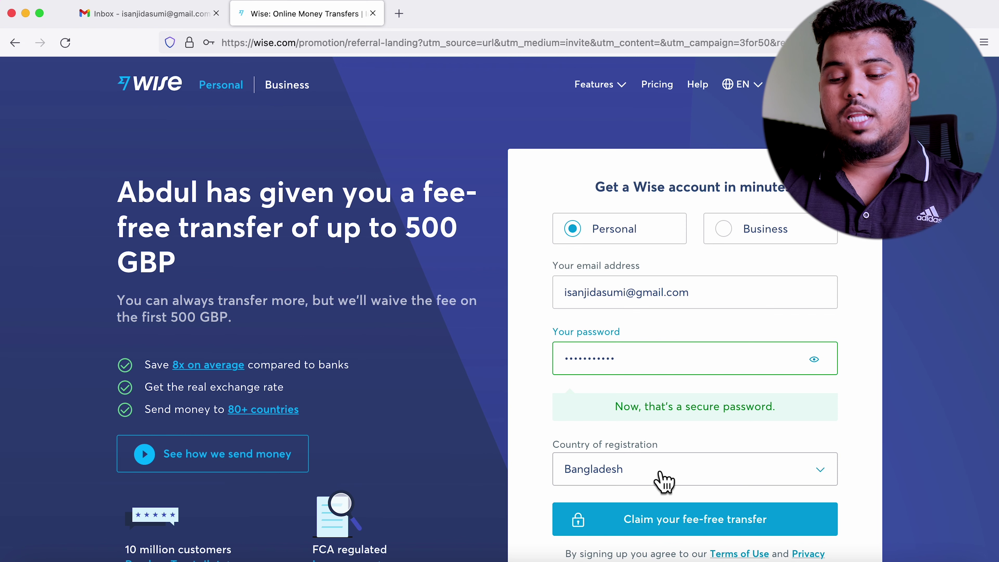
# - Set country of registration to Bangladesh and submit the sign-up form
pyautogui.click(664, 480)
pyautogui.write('bang')
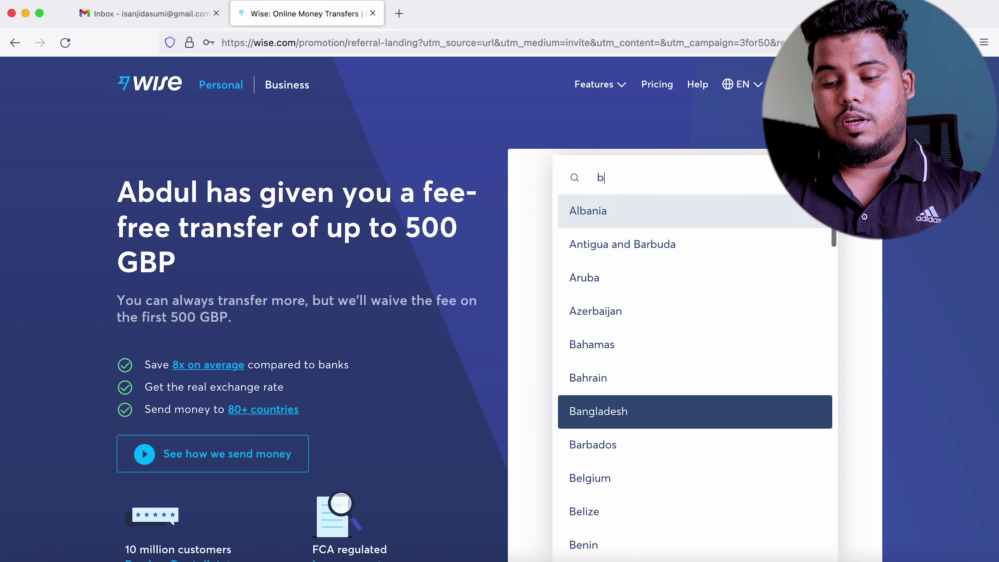
pyautogui.click(607, 214)
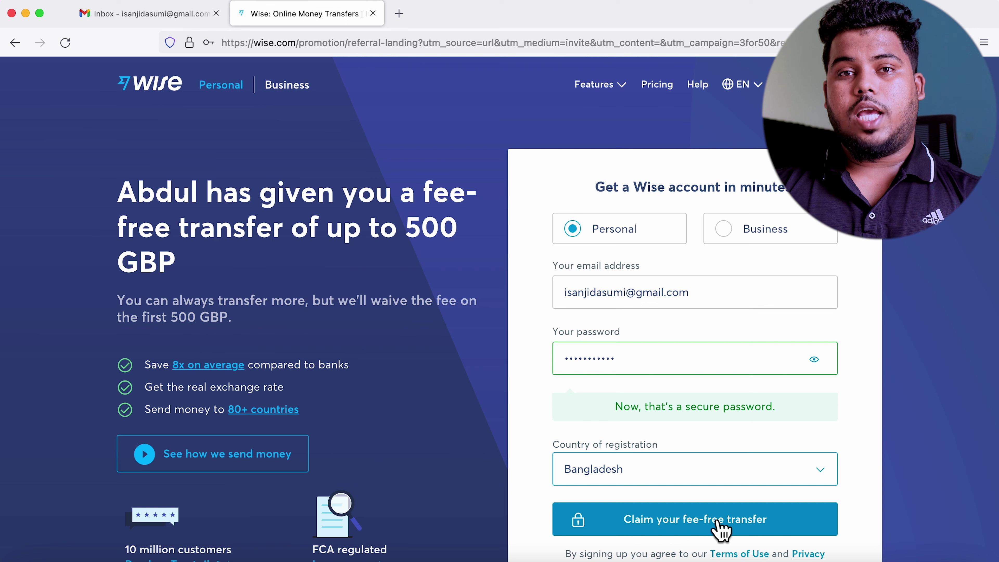
pyautogui.click(679, 520)
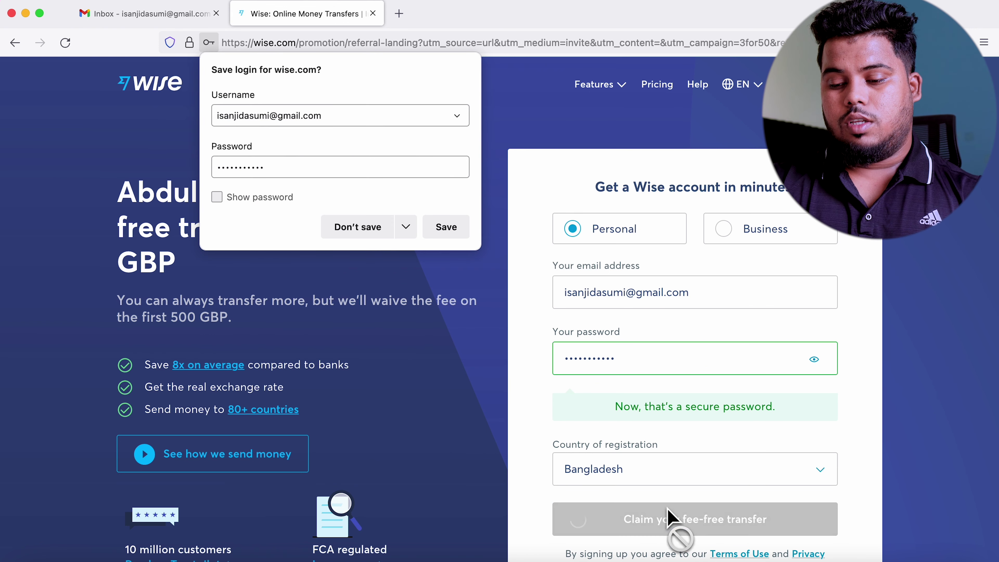
# - Save the login, then enter the phone number with the +880 Bangladesh dialling code
pyautogui.click(435, 234)
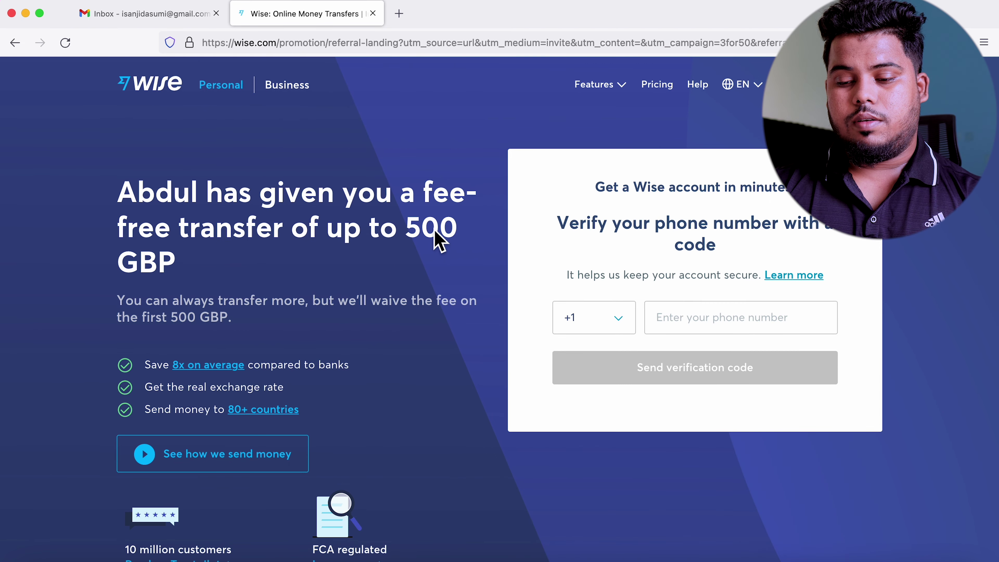
pyautogui.click(619, 321)
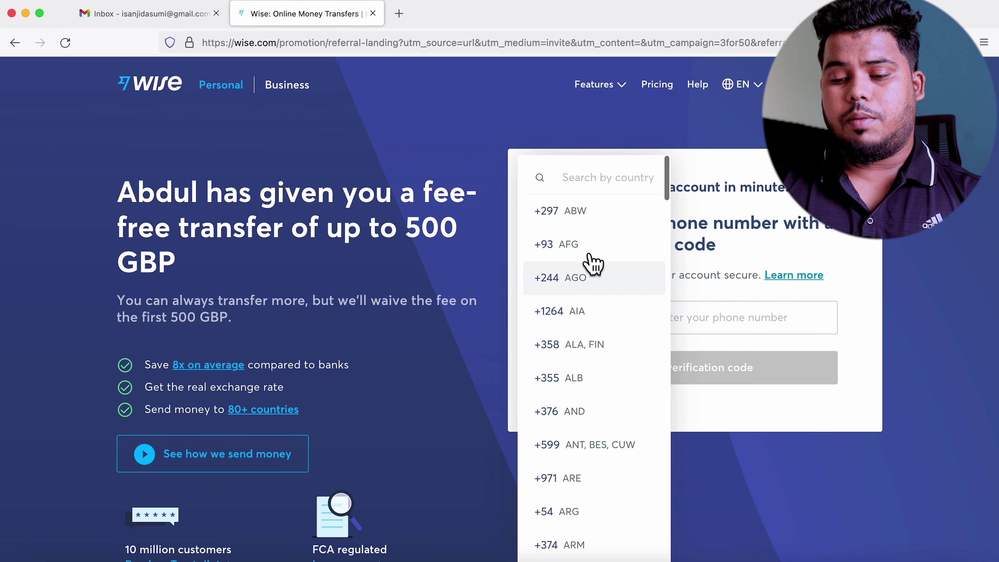
pyautogui.write('ban')
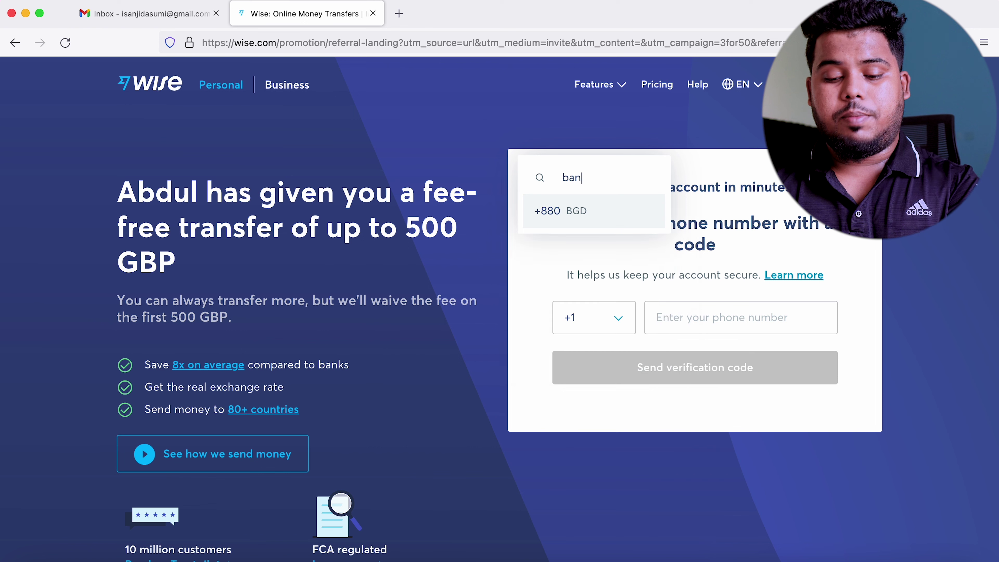
pyautogui.click(590, 212)
pyautogui.click(675, 318)
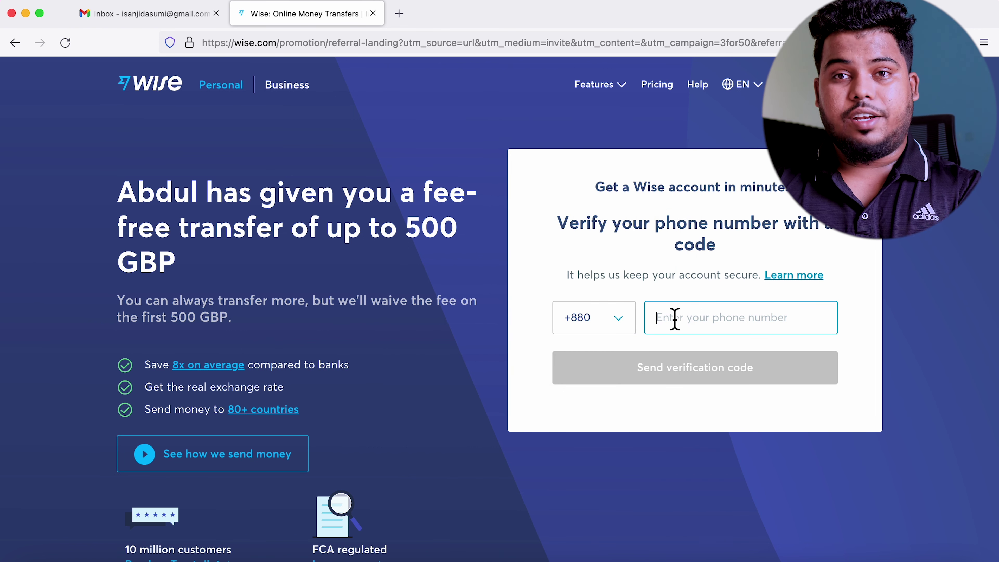
pyautogui.press('super+v')
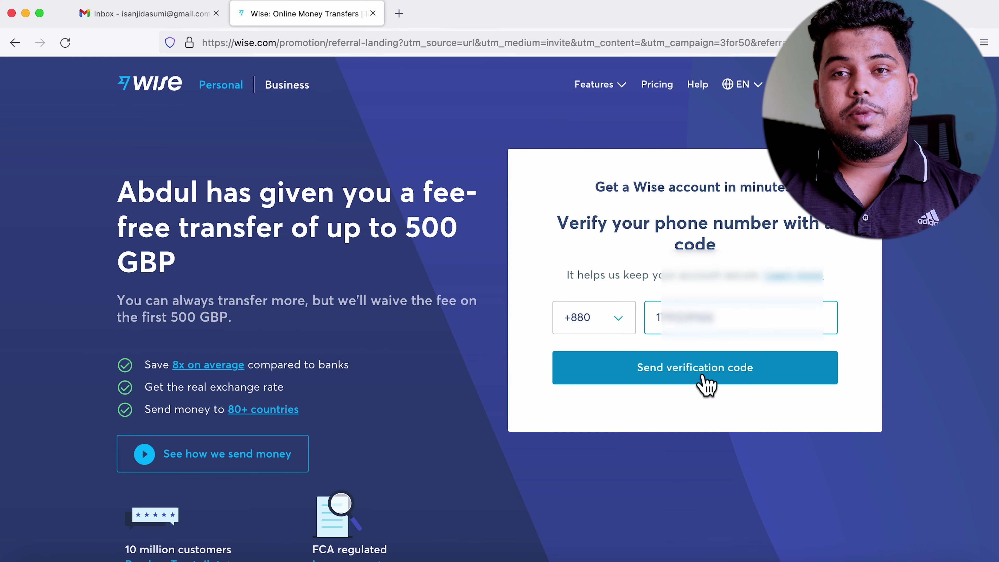
# - Send the verification code to the phone and submit the six-digit code
pyautogui.click(703, 376)
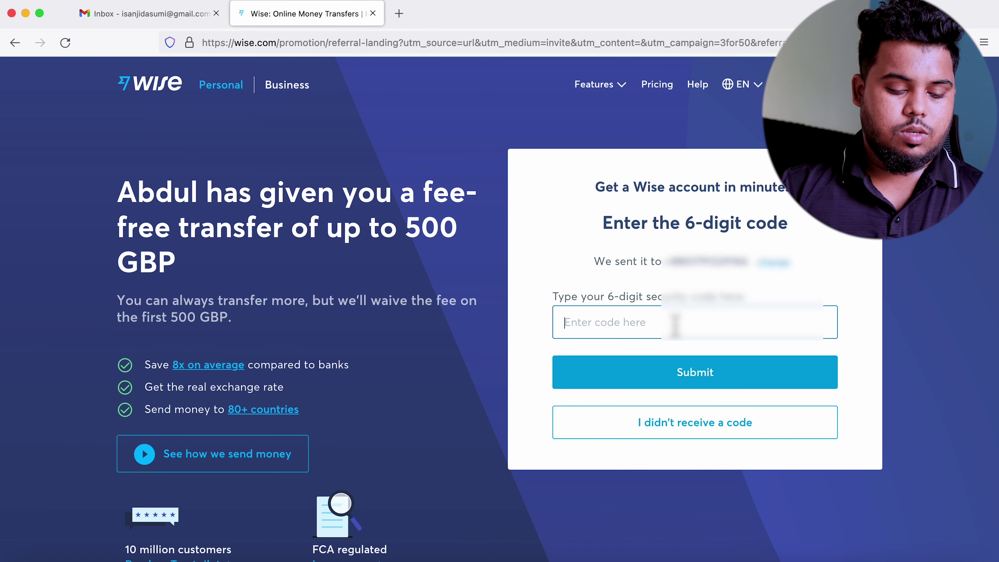
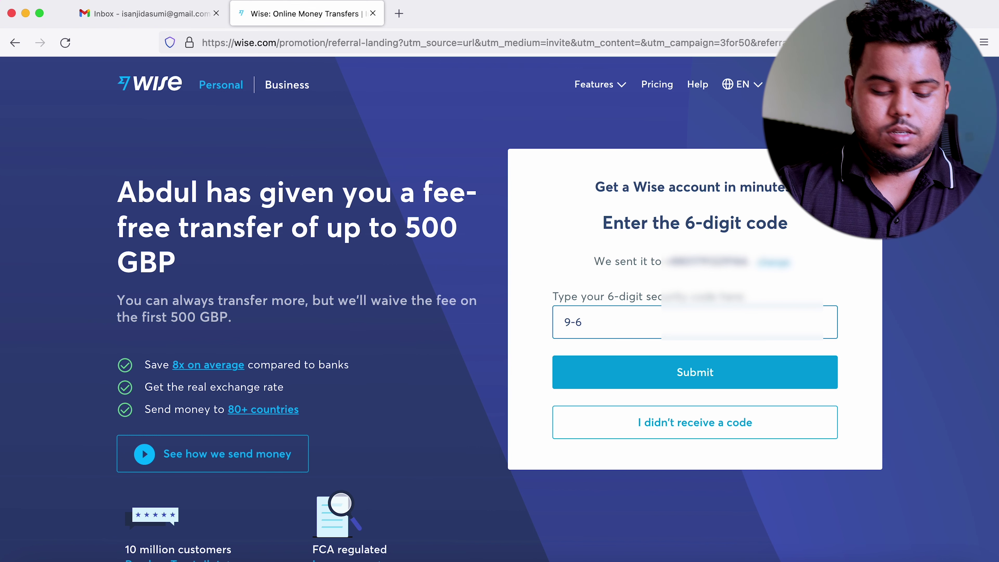
pyautogui.click(690, 373)
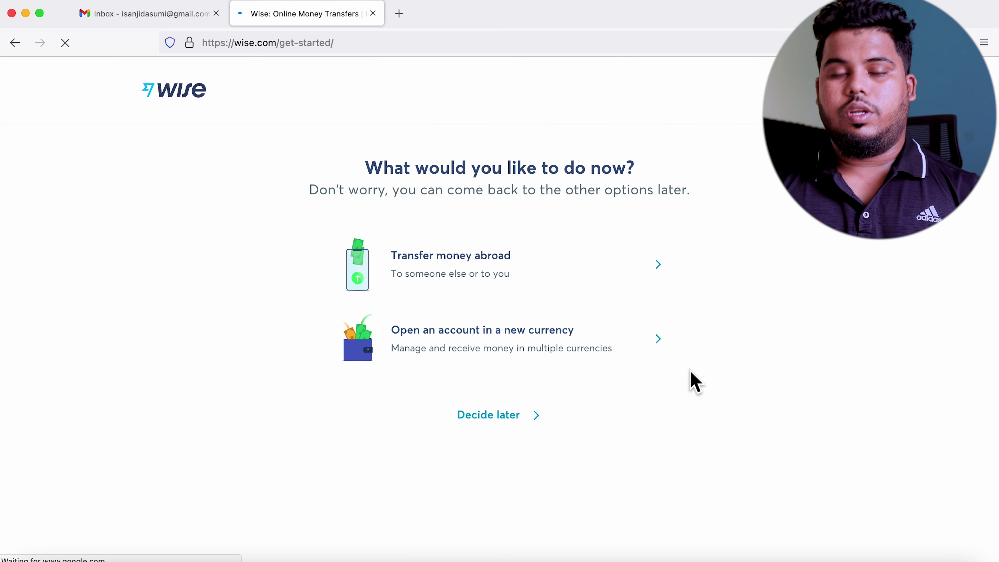
# - Choose 'Open an account in a new currency', then 'Let's go', and click into the first-name field
pyautogui.click(523, 346)
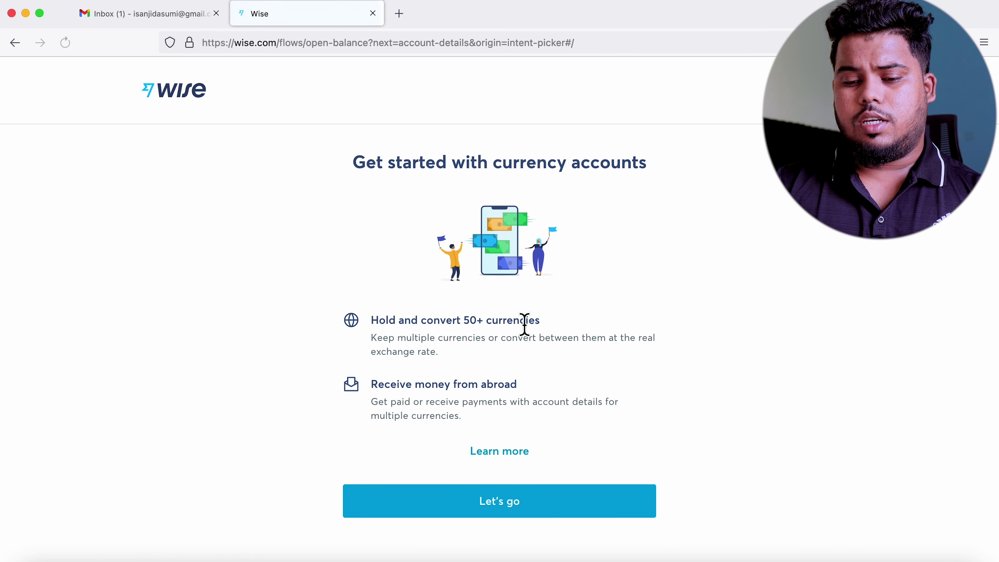
pyautogui.click(470, 506)
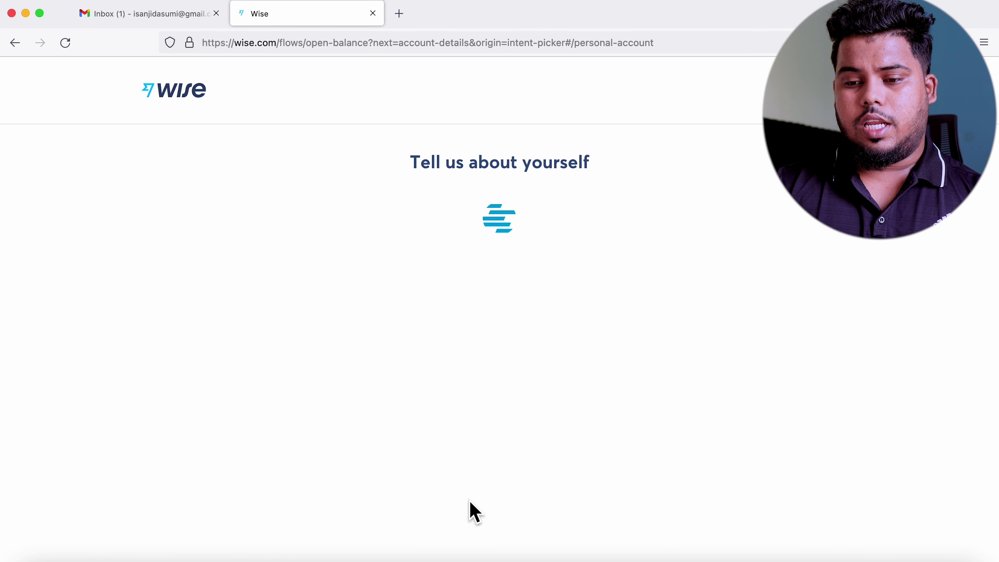
pyautogui.click(431, 248)
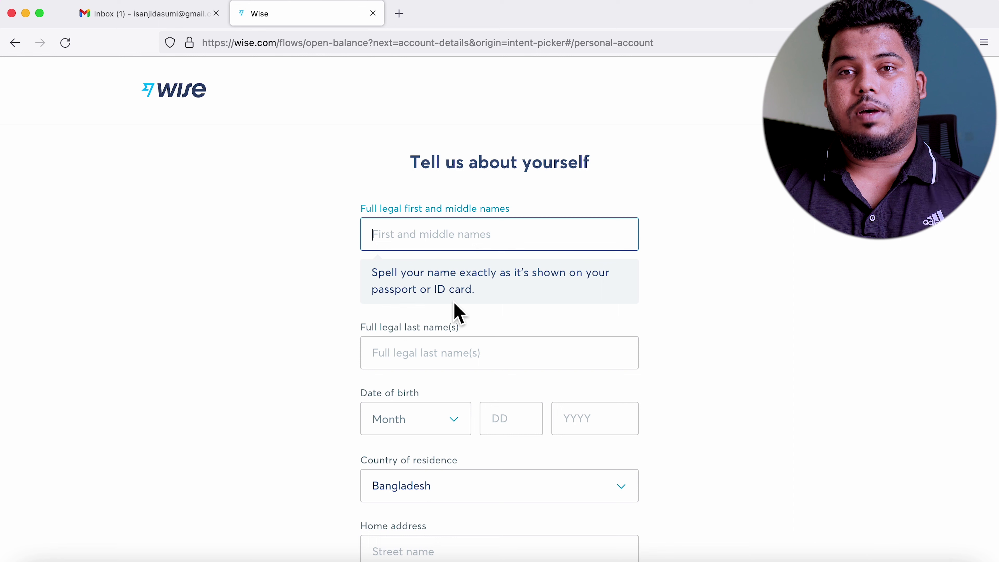
# - Enter the legal first name and the last name
pyautogui.click(397, 244)
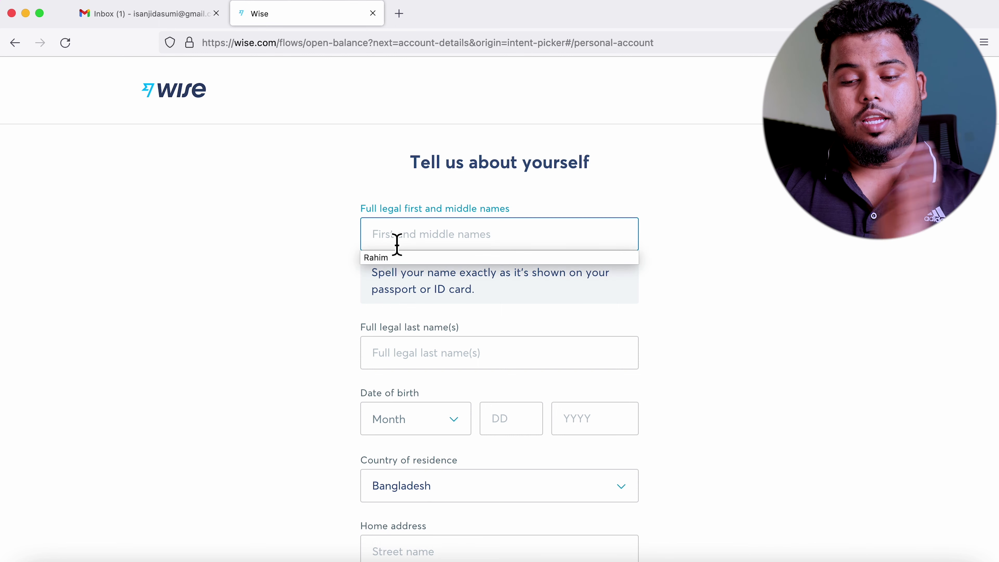
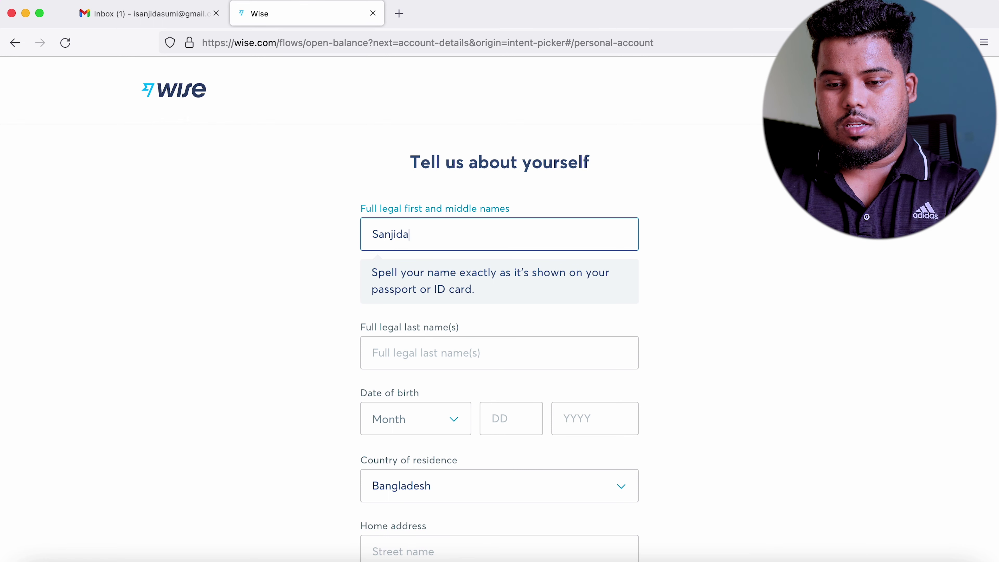
pyautogui.press('Tab')
# - Set the birth month to December, fill in the home address, and confirm the details
pyautogui.click(281, 342)
pyautogui.click(421, 381)
pyautogui.click(417, 549)
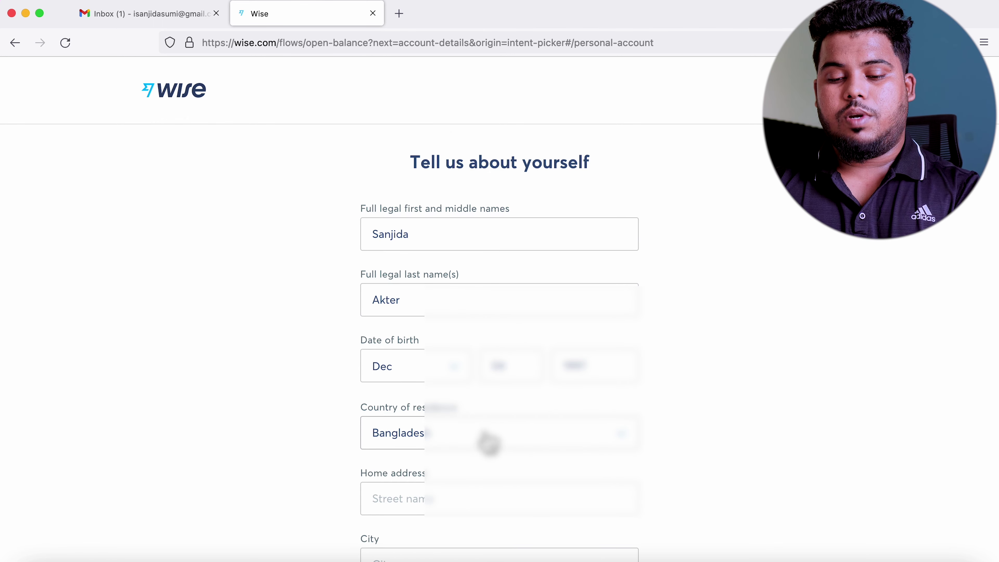
pyautogui.scroll(-2, 489, 444)
pyautogui.click(484, 431)
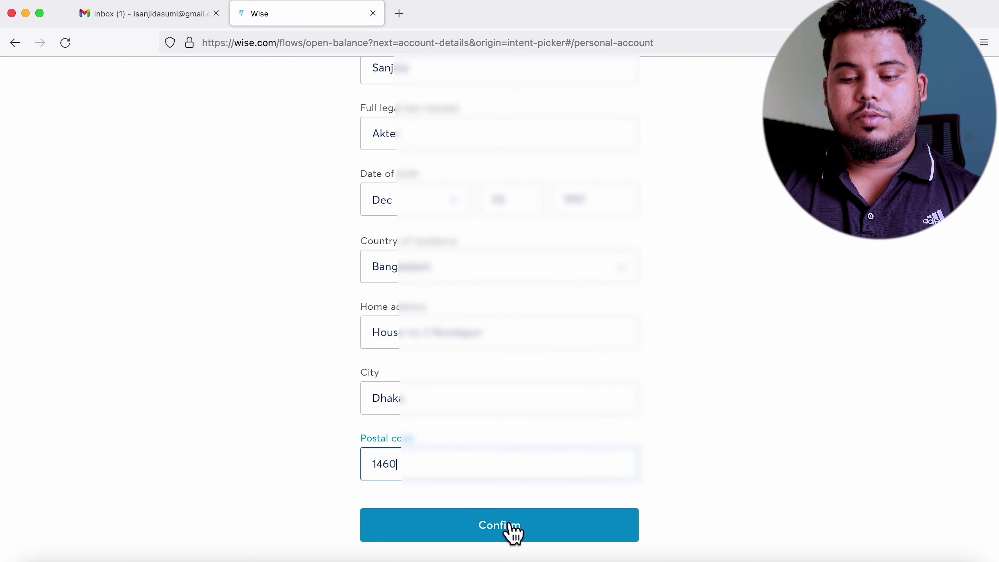
pyautogui.click(511, 529)
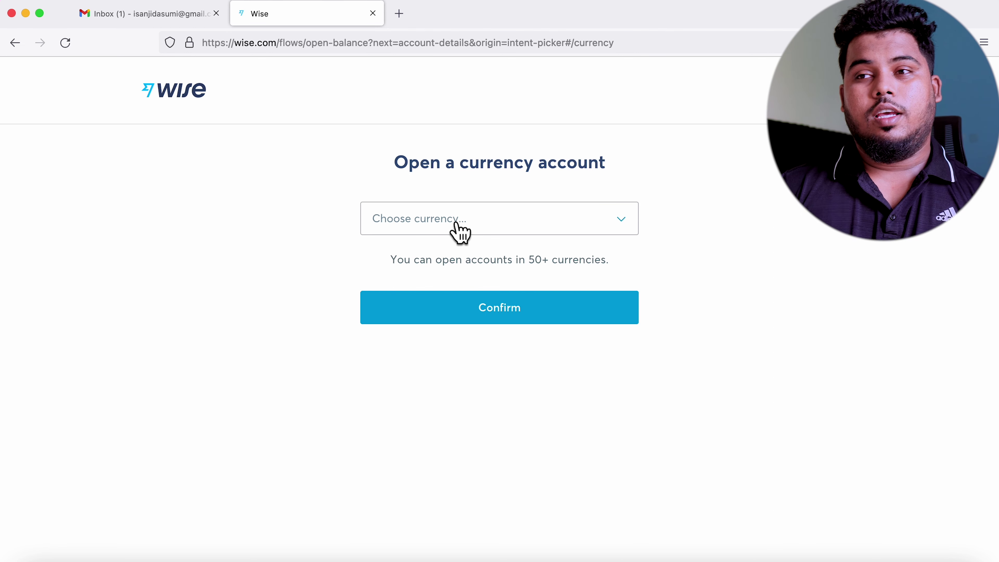
# - Choose Bangladeshi taka from the currency list and confirm the new BDT account
pyautogui.click(458, 232)
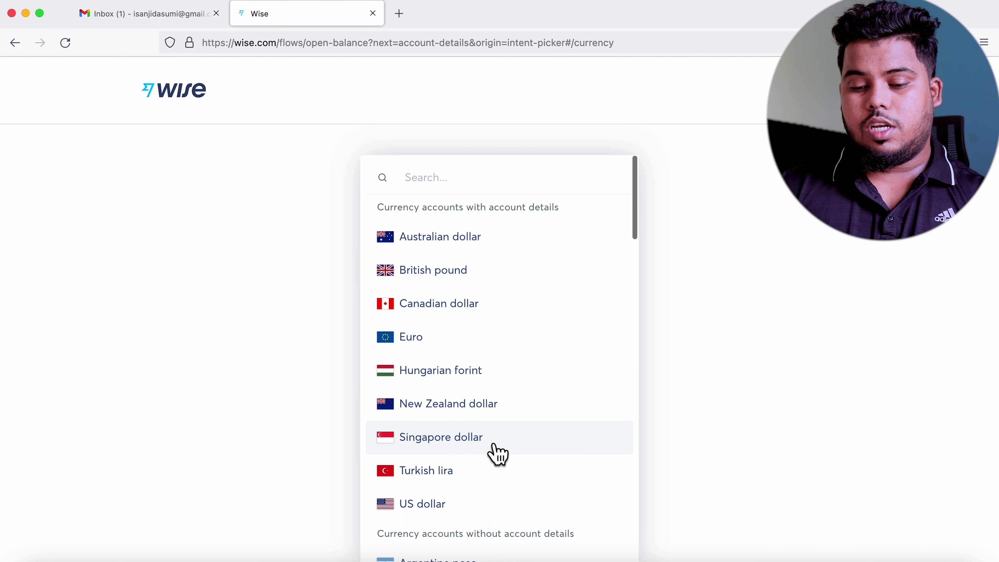
pyautogui.scroll(-3, 468, 484)
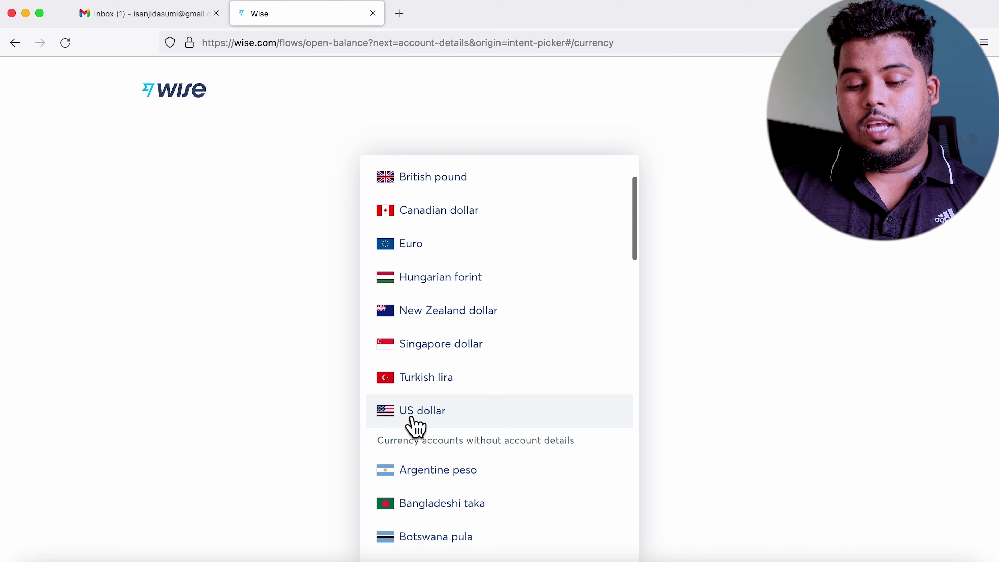
pyautogui.scroll(-7, 508, 425)
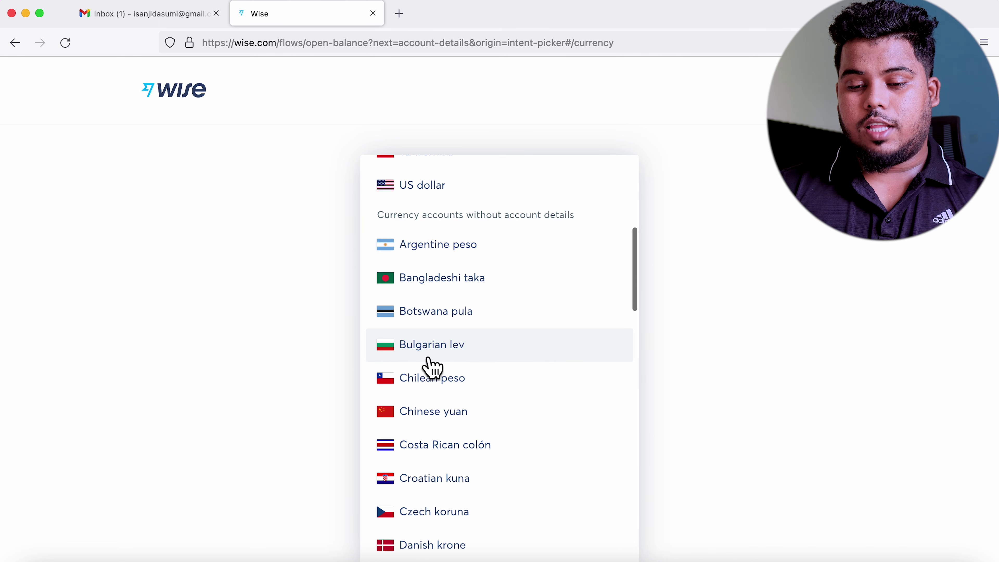
pyautogui.scroll(-20, 508, 356)
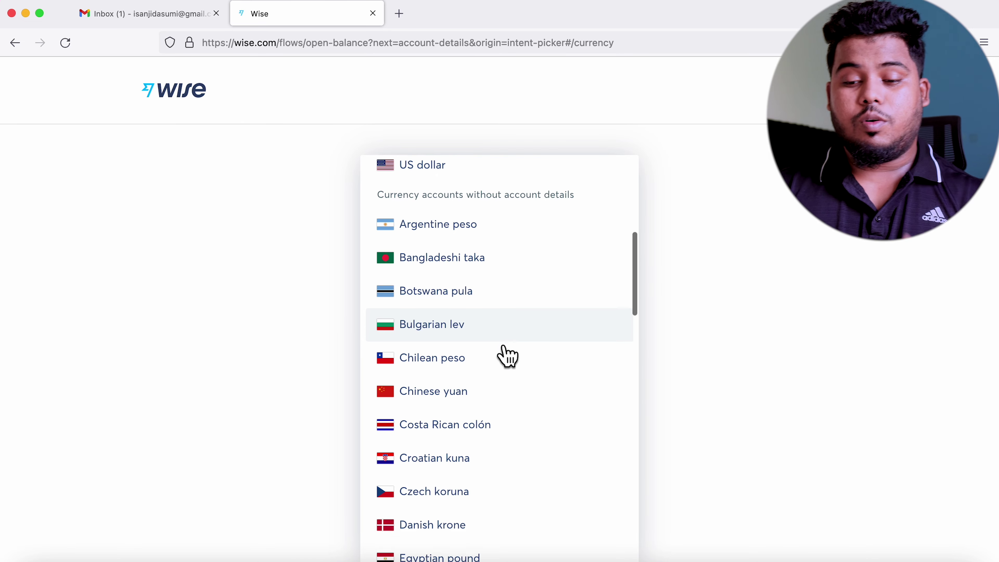
pyautogui.scroll(9, 507, 356)
pyautogui.scroll(20, 508, 357)
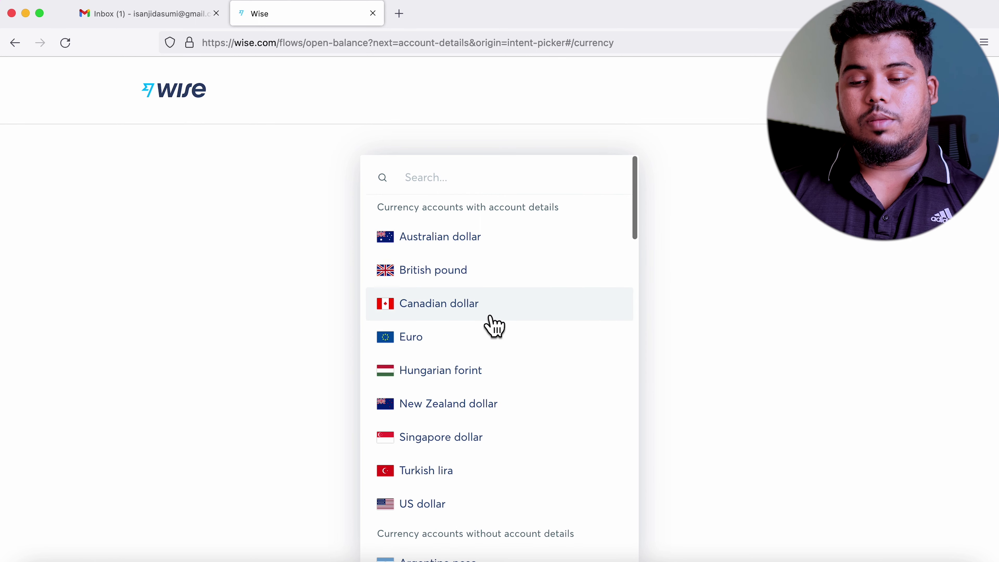
pyautogui.scroll(-5, 499, 377)
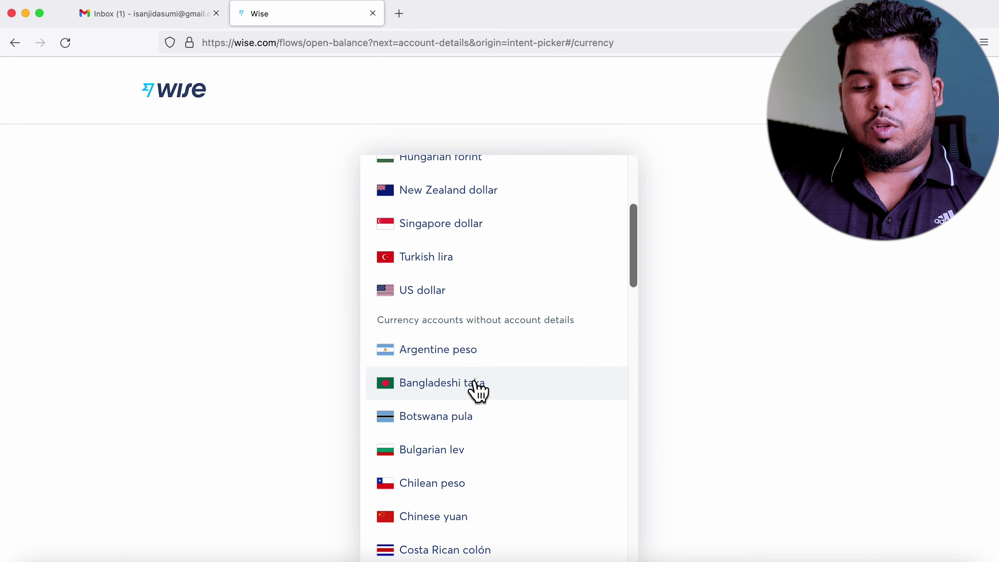
pyautogui.click(458, 389)
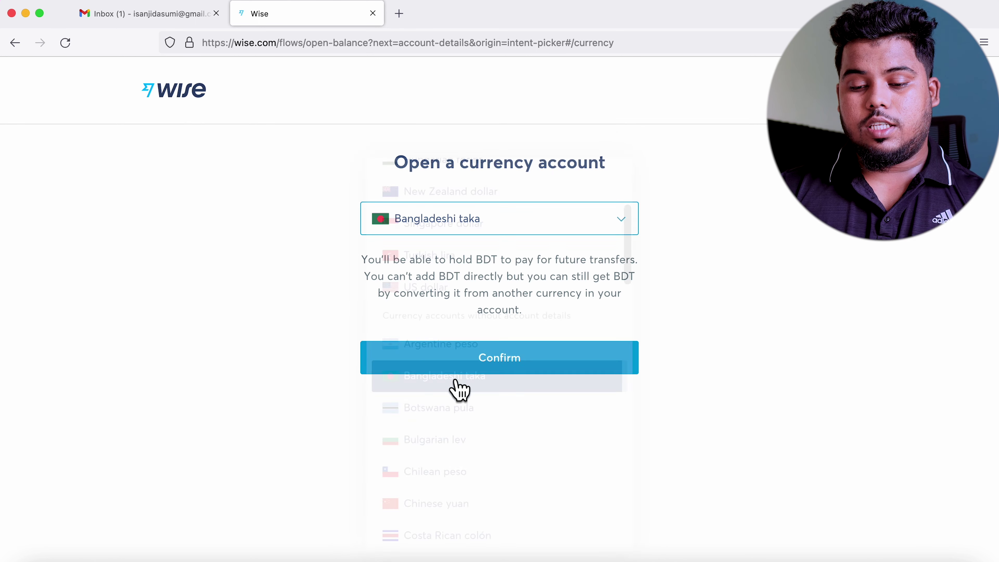
pyautogui.click(505, 346)
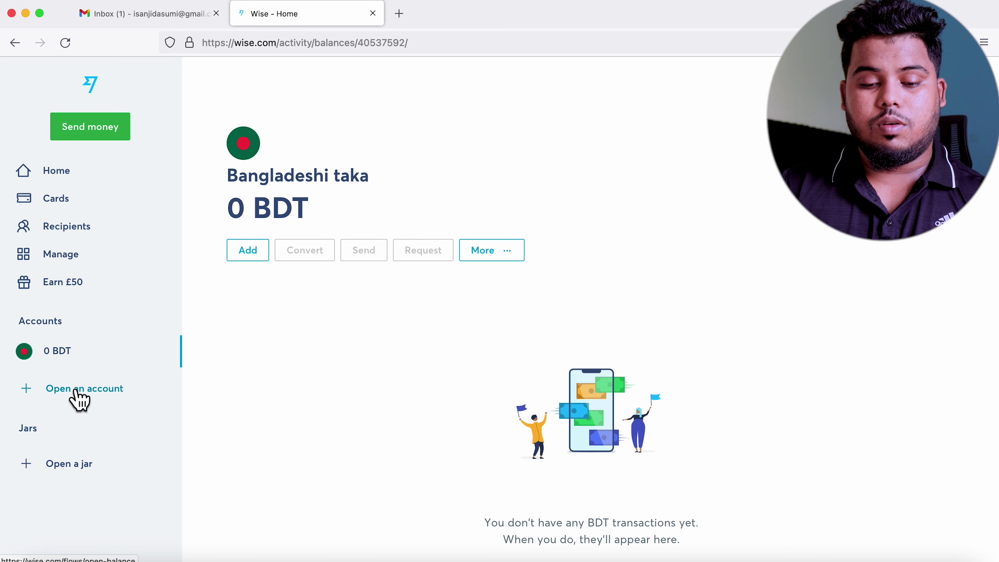
# - Open another currency account, choose US dollar, and confirm it
pyautogui.click(79, 393)
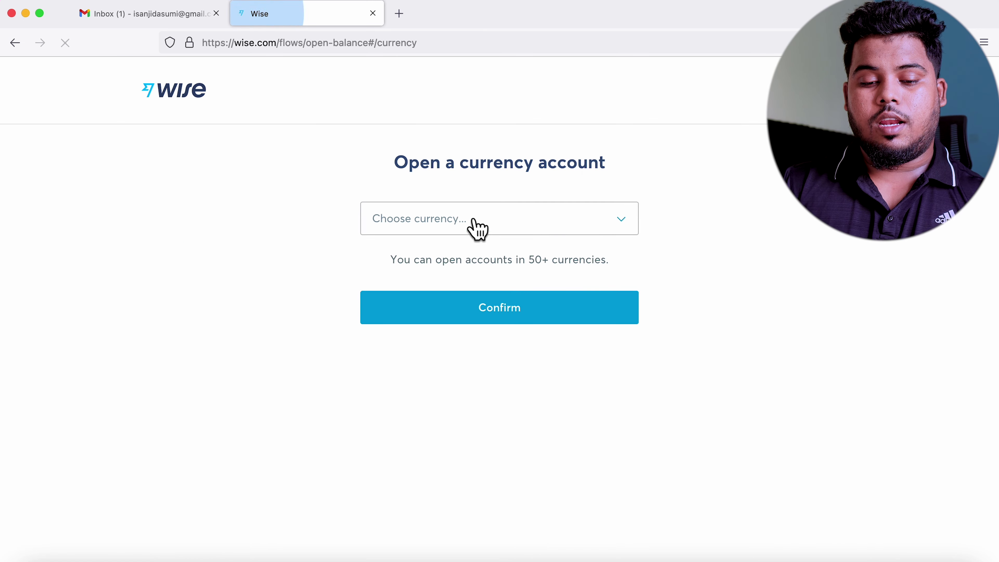
pyautogui.click(467, 222)
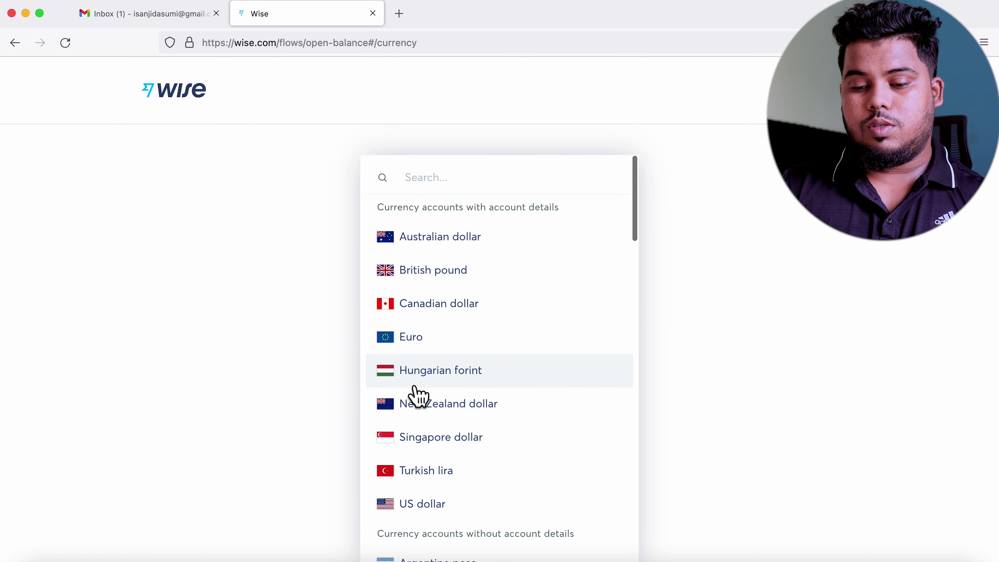
pyautogui.click(410, 505)
pyautogui.click(470, 368)
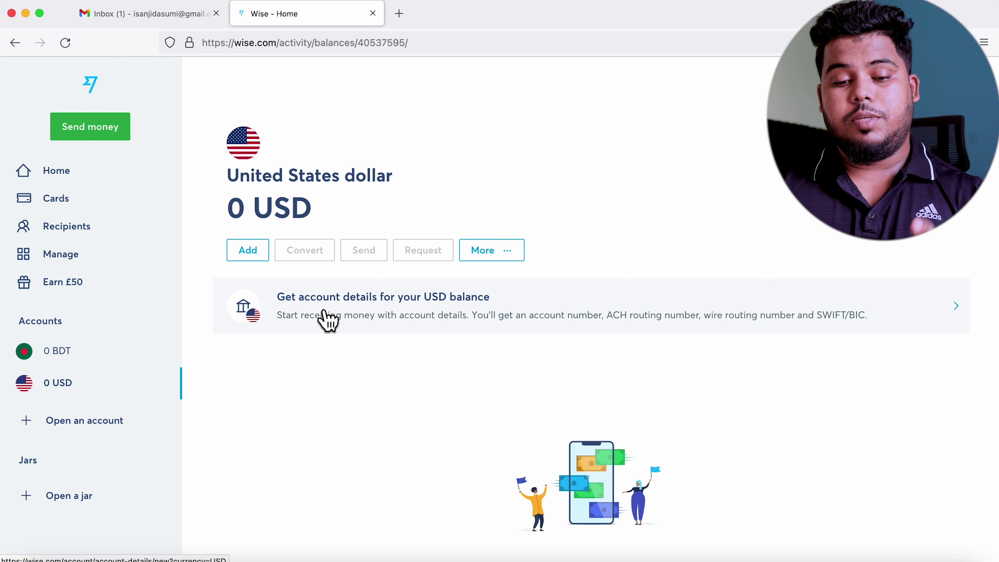
# - Confirm the email from Wise's Gmail message, continue, and close the duplicate Wise tab
pyautogui.click(157, 14)
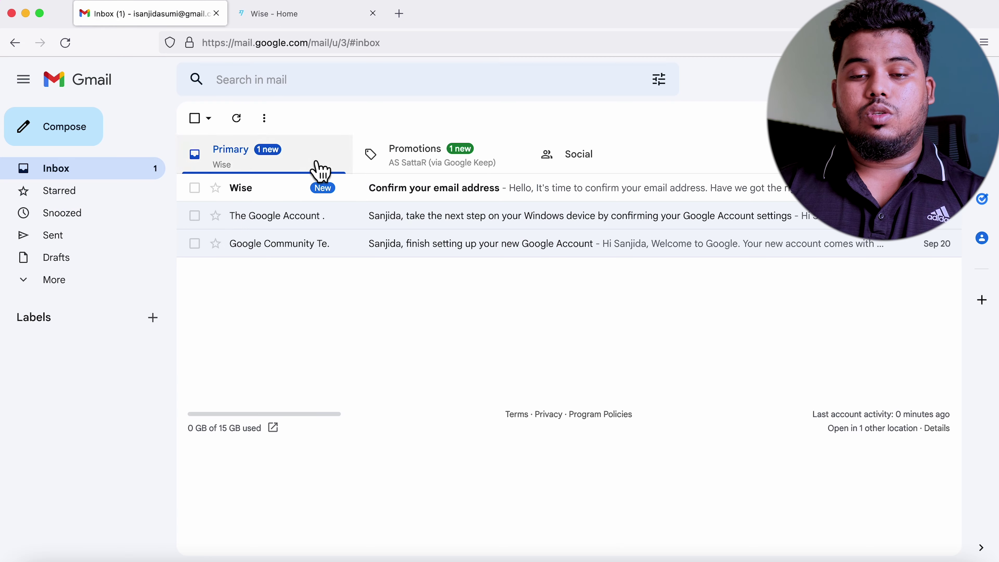
pyautogui.click(308, 194)
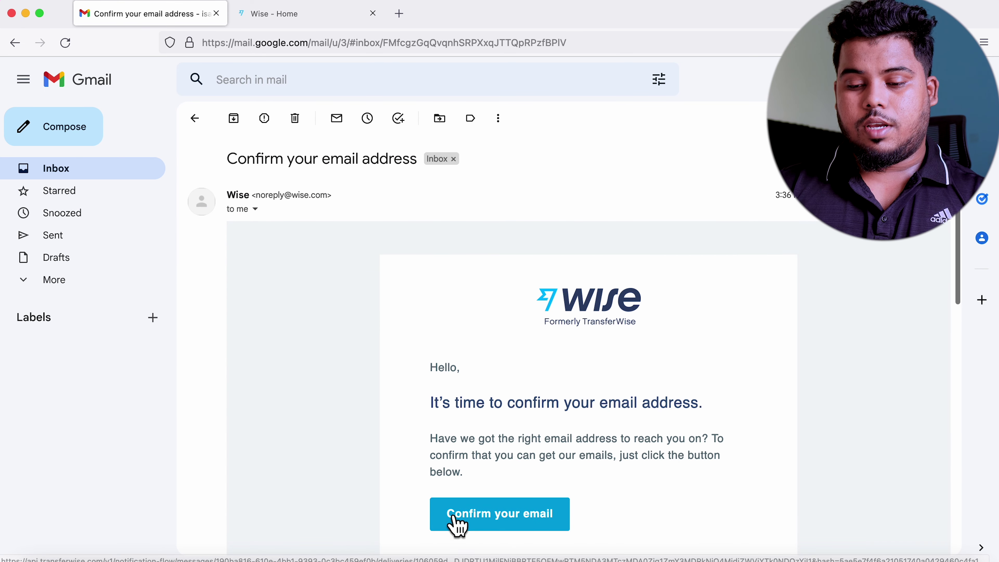
pyautogui.click(457, 525)
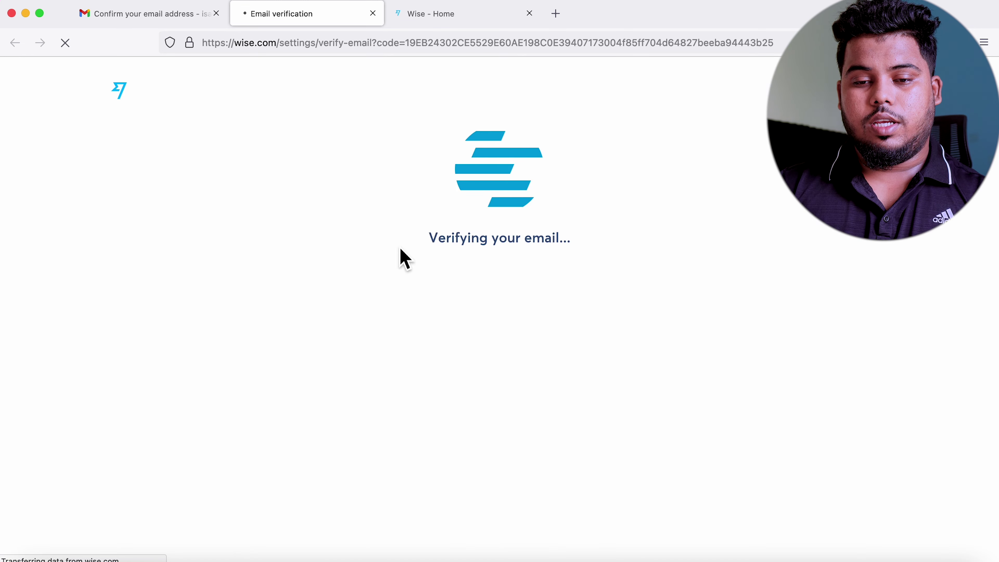
pyautogui.click(470, 308)
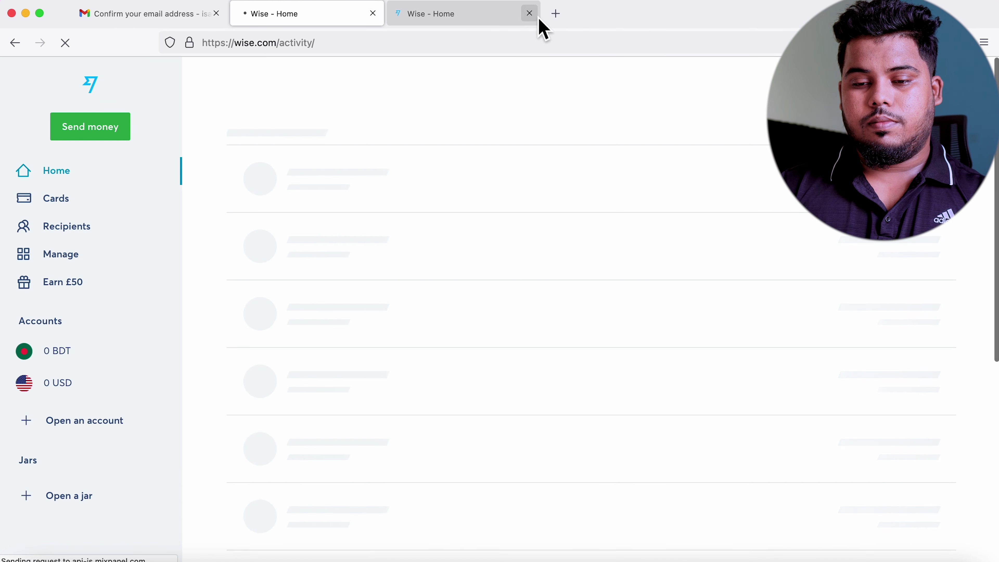
pyautogui.click(530, 13)
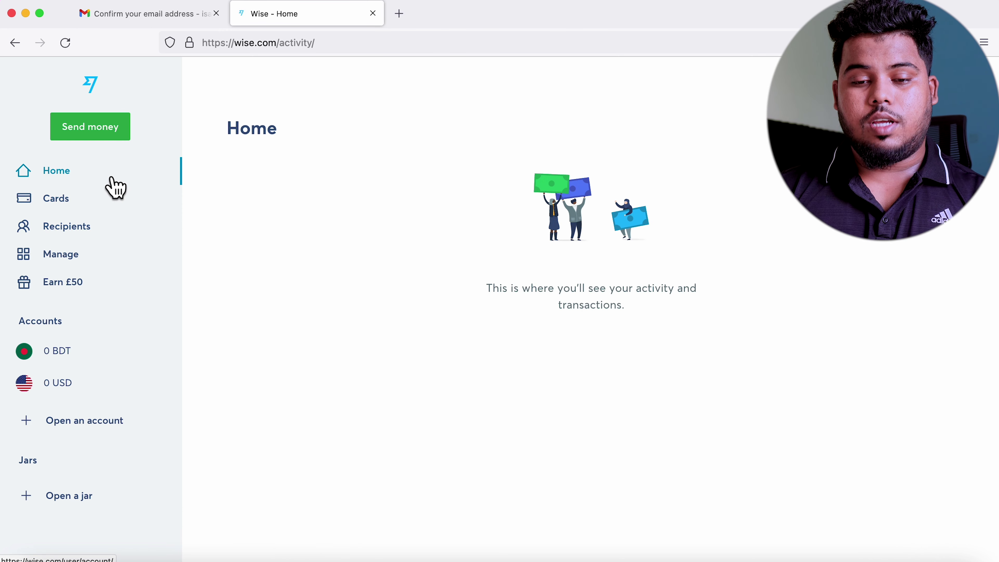
# - Open the 0 USD balance and choose to get account details for it
pyautogui.click(92, 164)
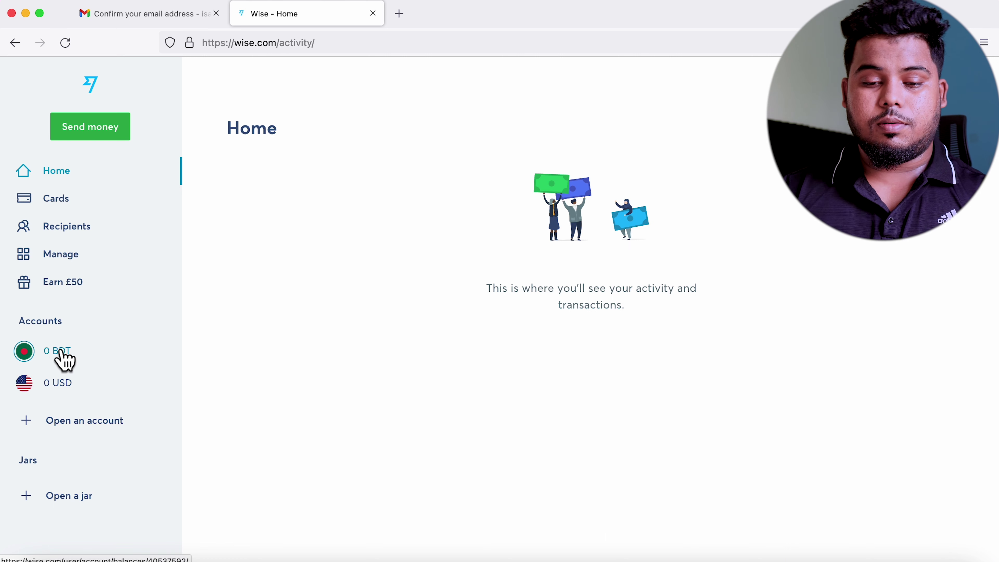
pyautogui.click(54, 383)
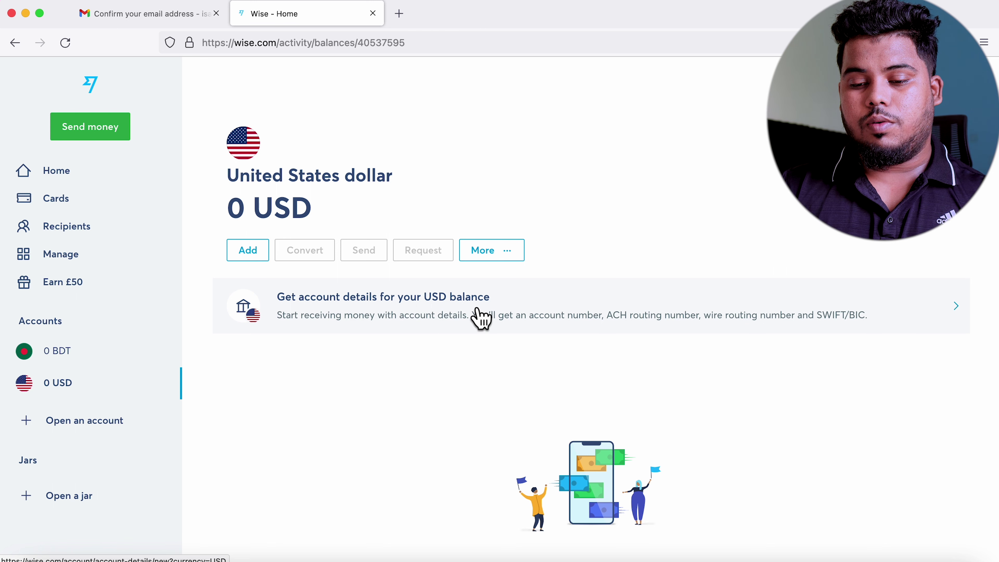
pyautogui.click(481, 318)
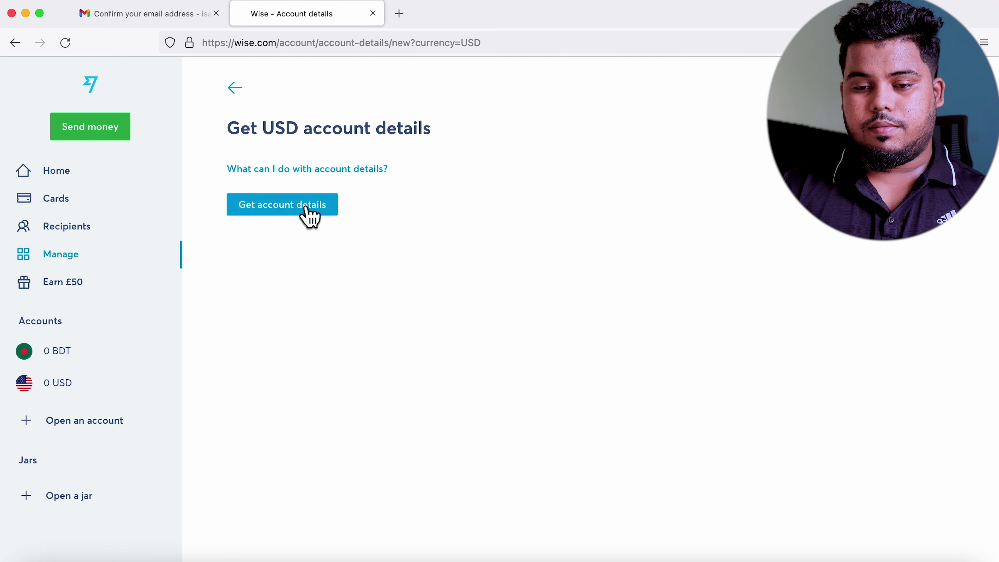
# - Begin Get account details and highlight the Add money, Verification and listed account-detail requirements
pyautogui.click(289, 216)
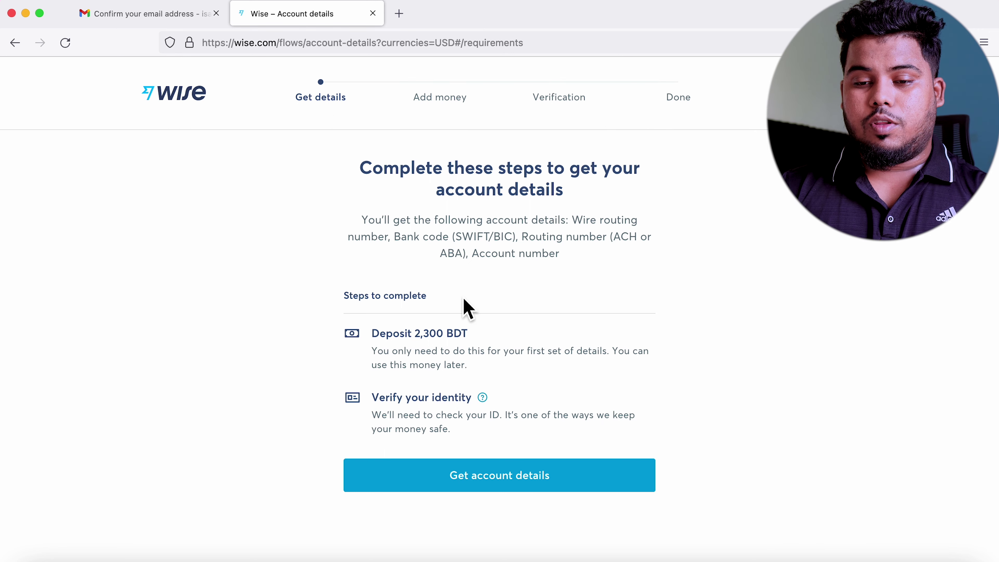
pyautogui.moveTo(420, 97); pyautogui.dragTo(457, 98)
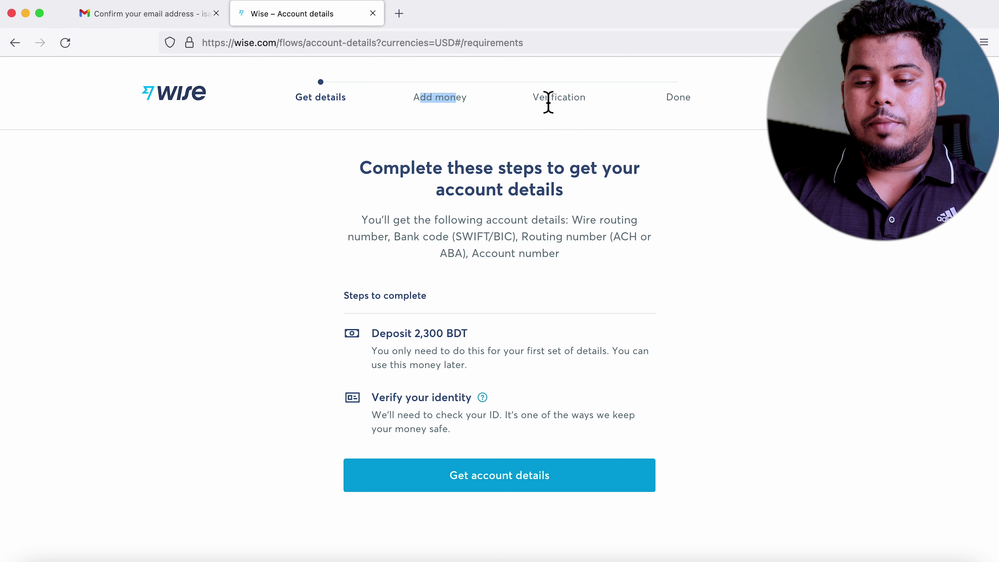
pyautogui.moveTo(539, 97); pyautogui.dragTo(548, 98)
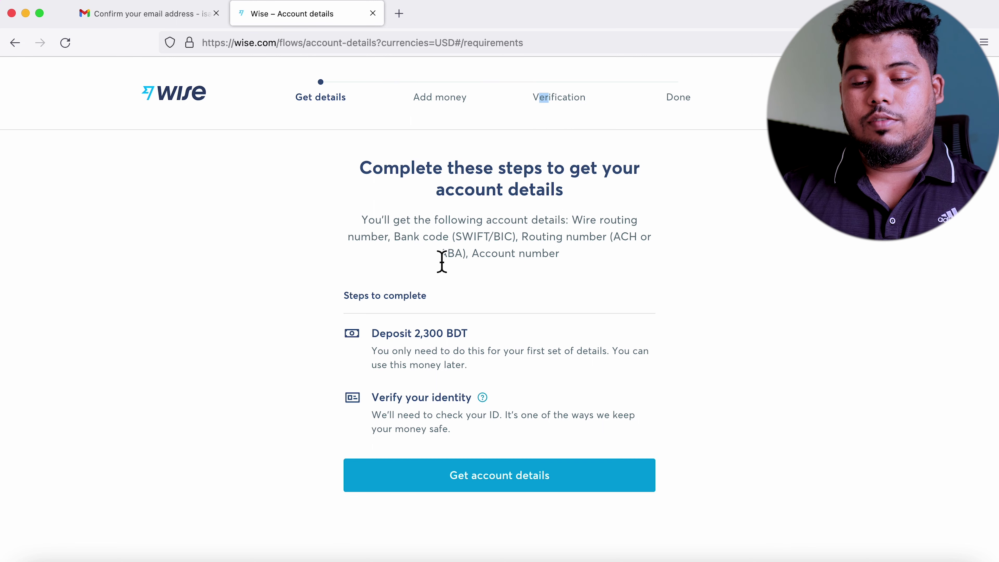
pyautogui.moveTo(466, 237); pyautogui.dragTo(579, 237)
pyautogui.click(468, 263)
pyautogui.doubleClick(515, 259)
pyautogui.click(412, 236)
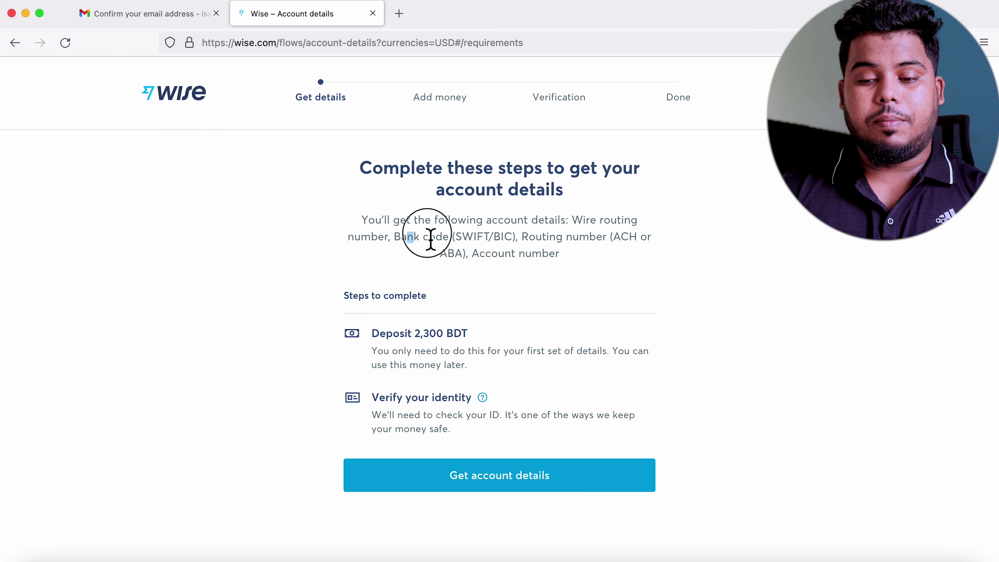
pyautogui.moveTo(413, 238); pyautogui.dragTo(439, 236)
pyautogui.click(444, 235)
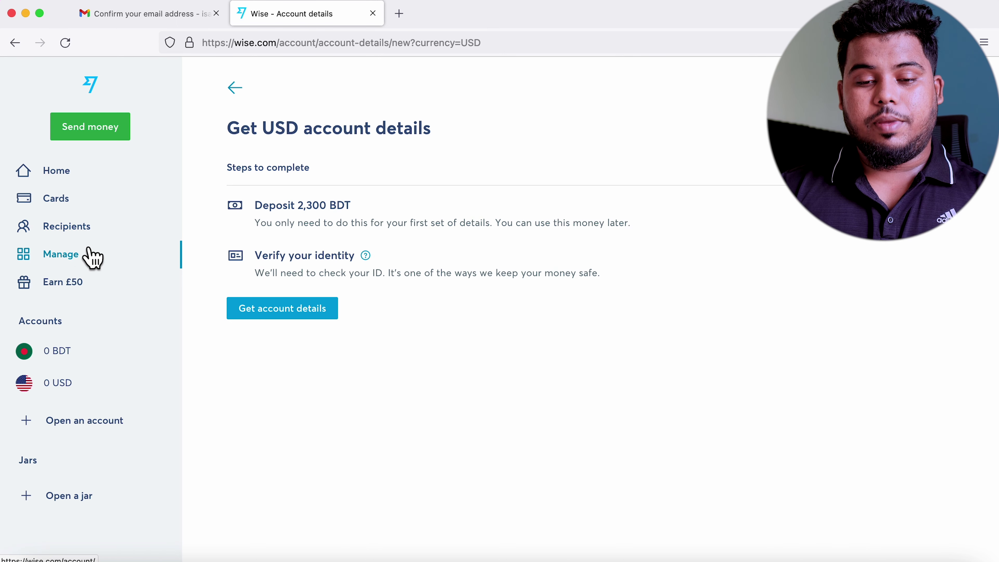
# - Go to Manage > Account details > US dollar, review the 2,300 BDT deposit requirement, and get account details
pyautogui.click(75, 259)
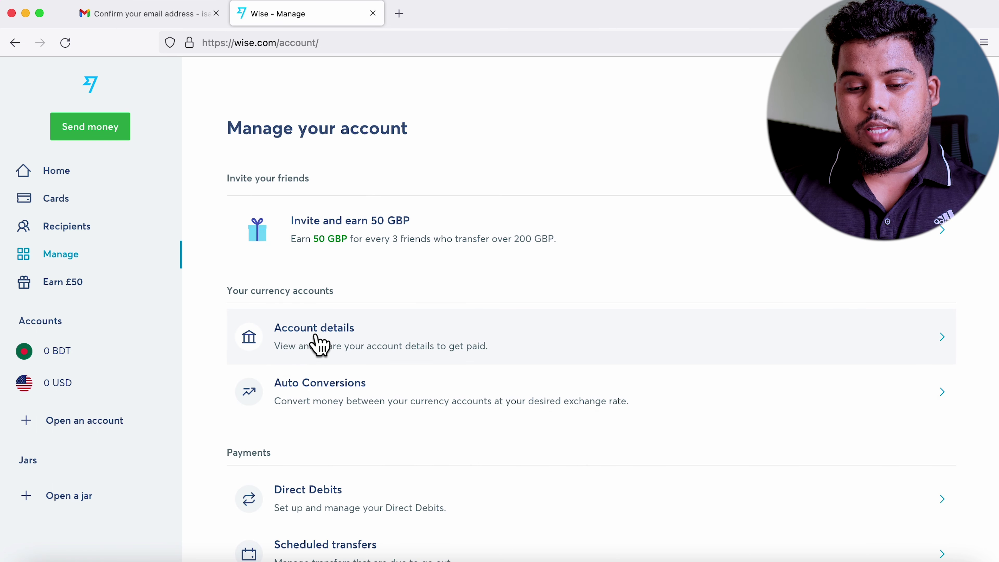
pyautogui.click(339, 336)
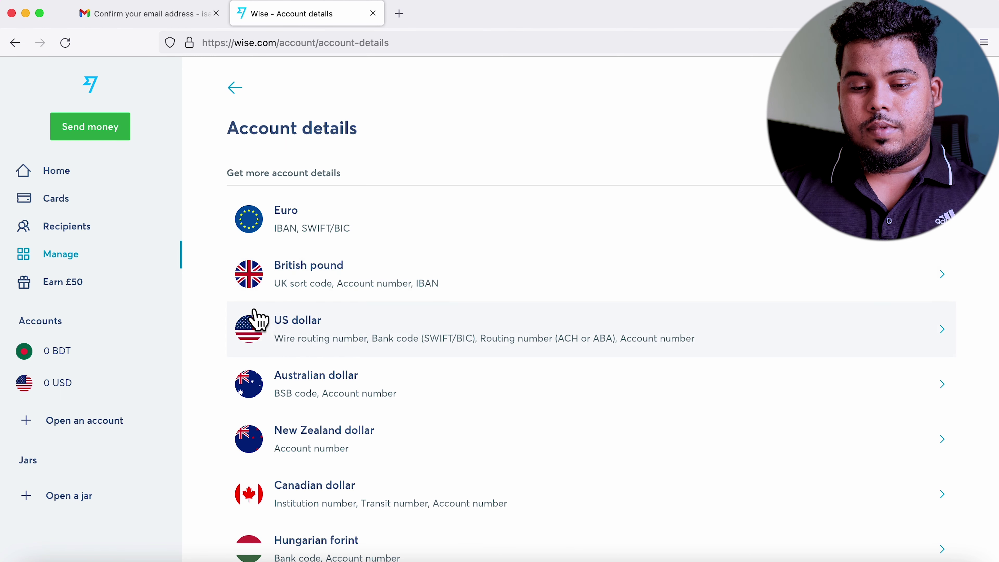
pyautogui.click(318, 347)
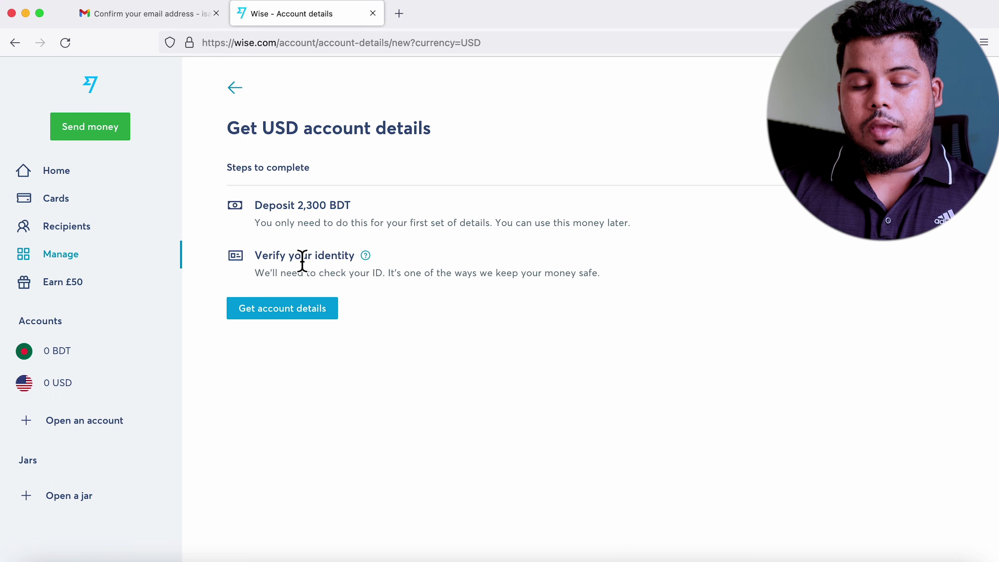
pyautogui.moveTo(255, 206); pyautogui.dragTo(359, 213)
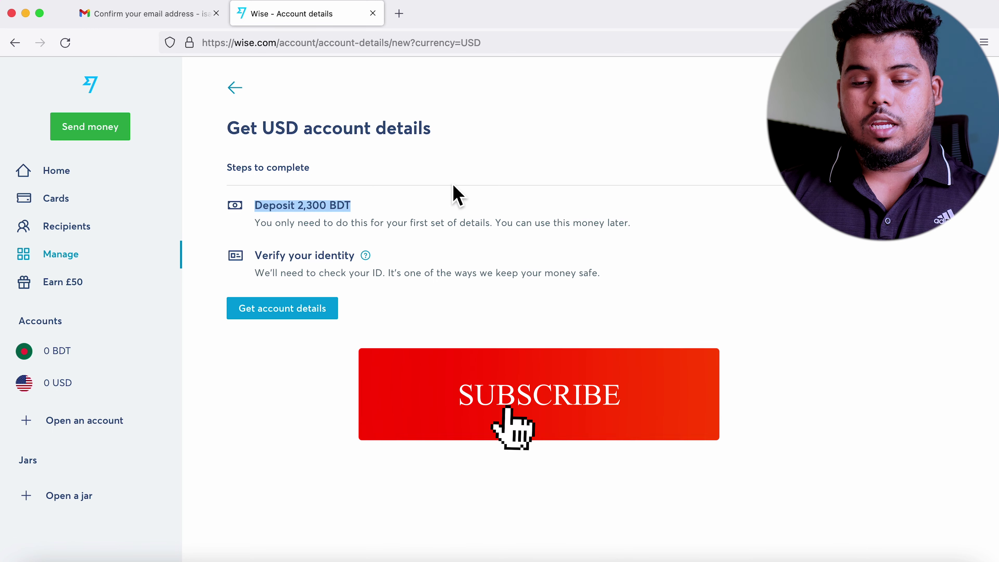
pyautogui.click(466, 174)
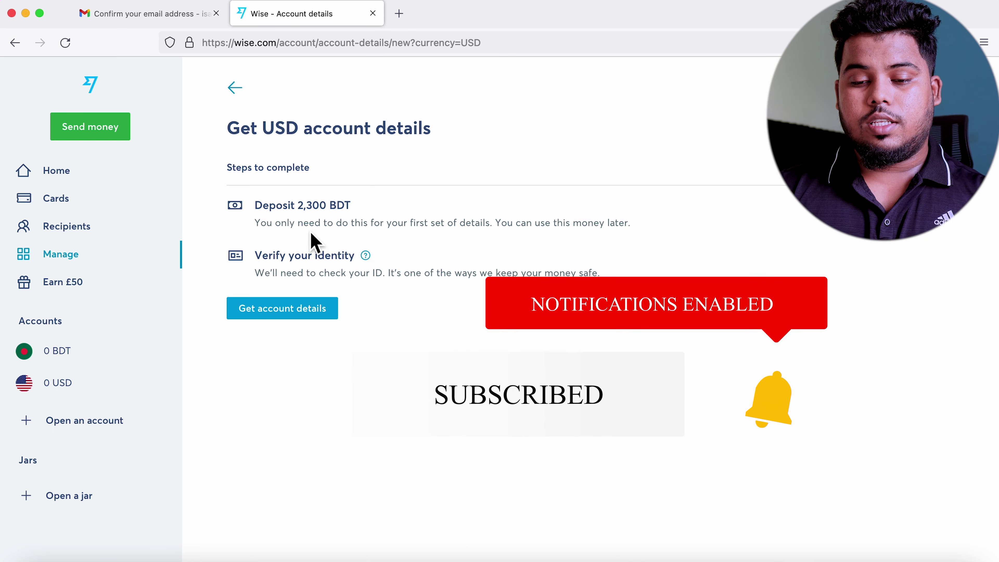
pyautogui.click(307, 324)
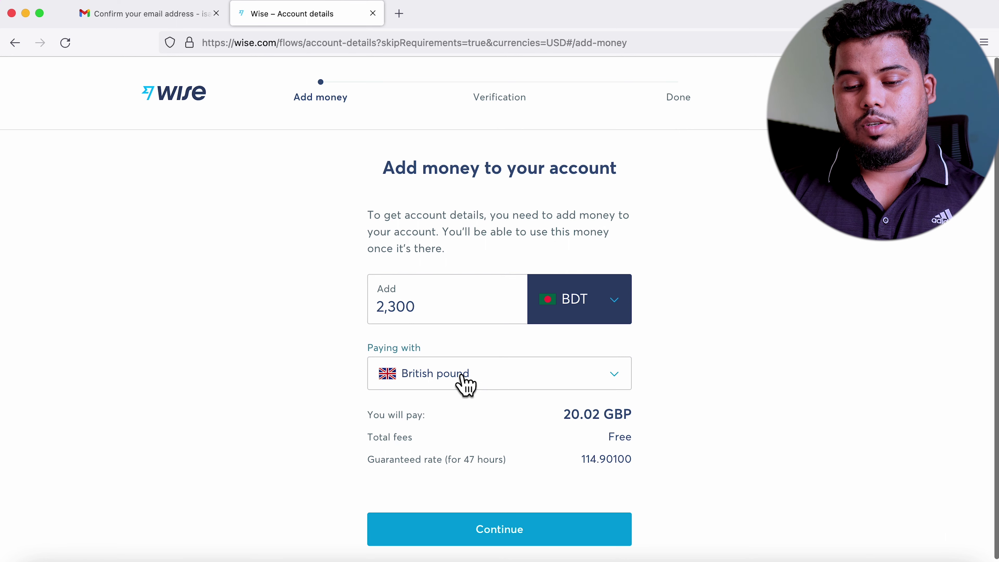
# - Switch the 2,300 BDT deposit's payment currency to US dollar, continue, and choose QR code verification
pyautogui.click(465, 384)
pyautogui.write('us')
pyautogui.click(437, 255)
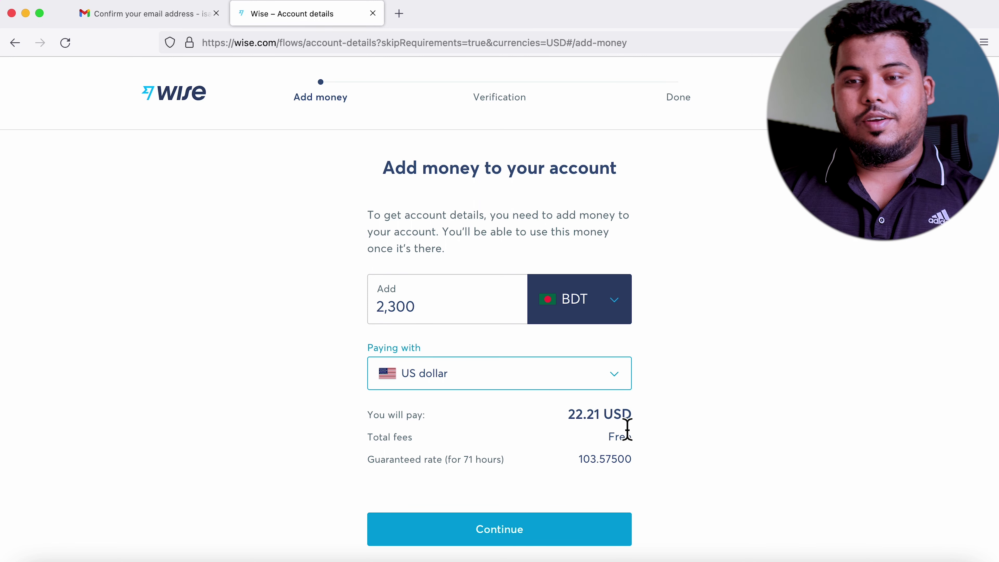
pyautogui.click(475, 527)
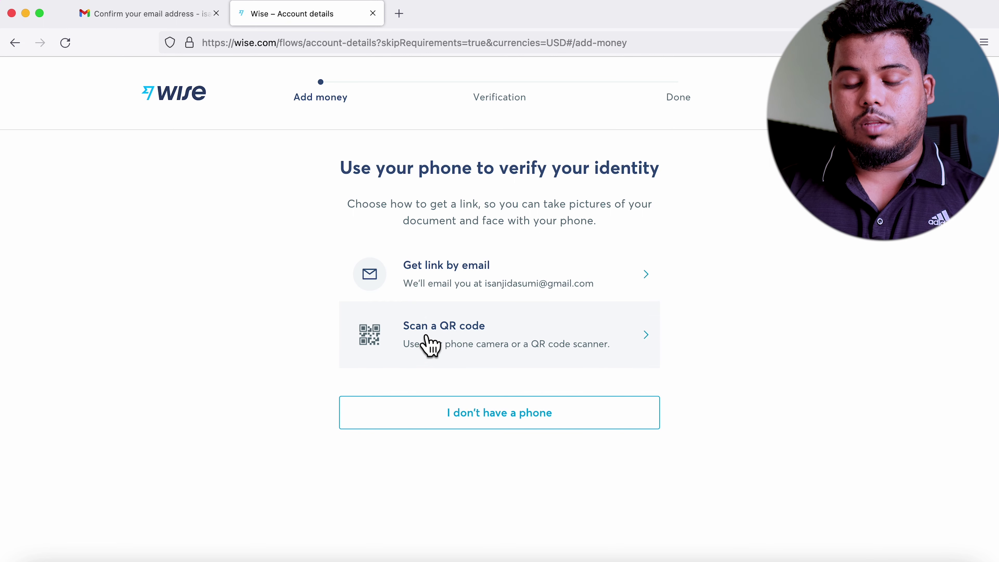
pyautogui.click(429, 346)
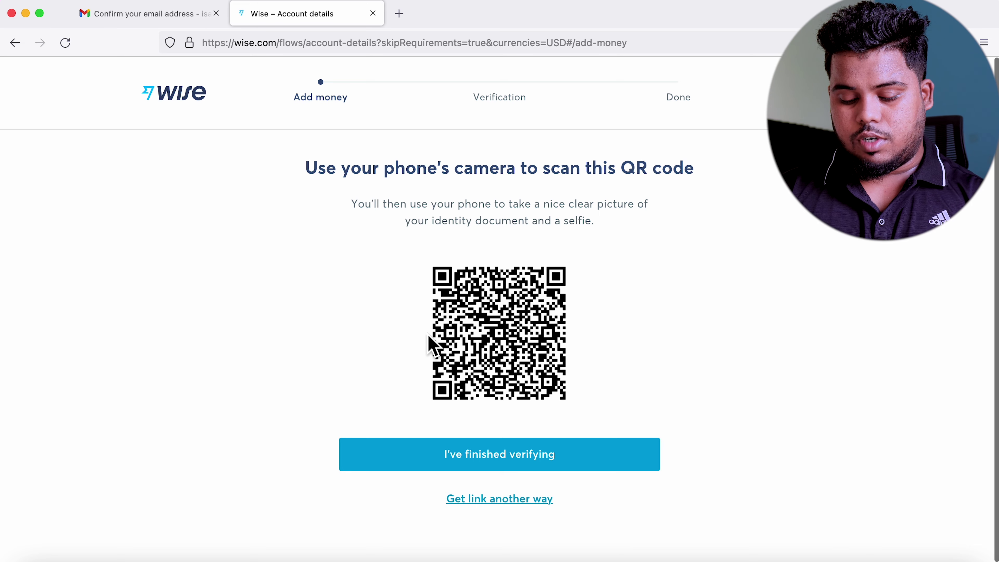